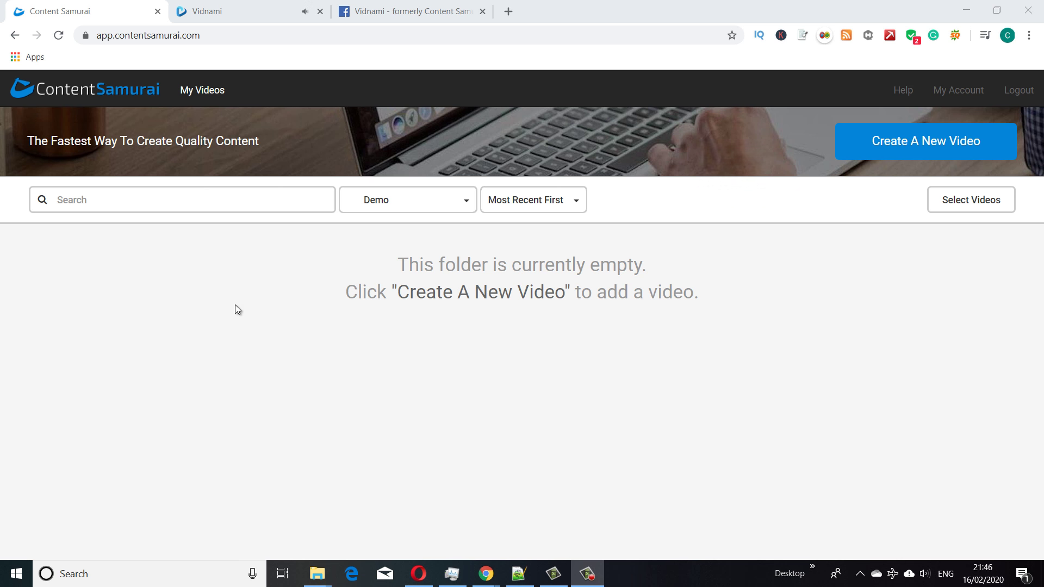
Start a new video and browse the blog-post and Influencer Video template categories.
{"action": "left_click", "coordinate": [932, 145]}
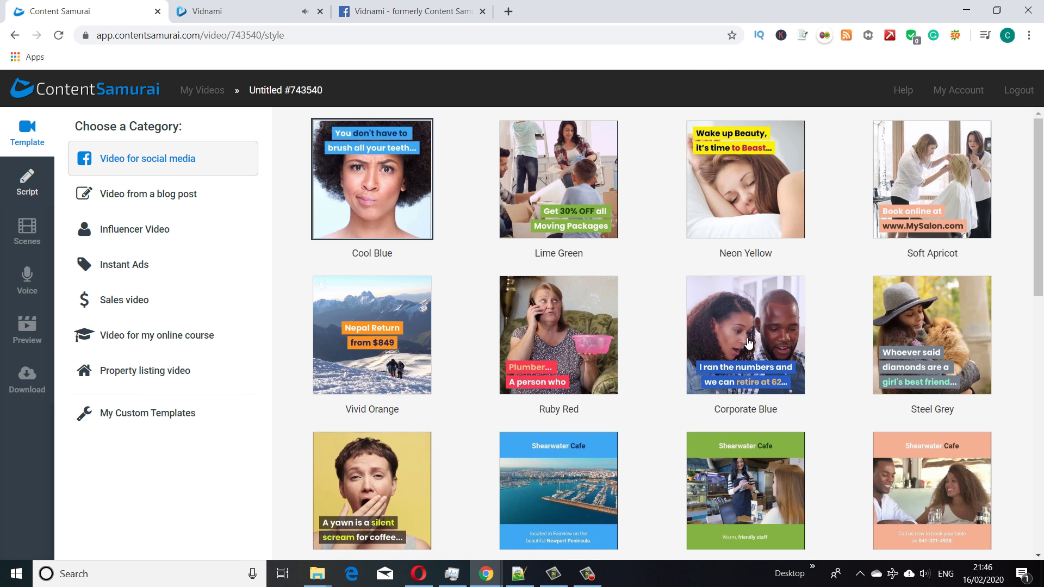
{"action": "left_click", "coordinate": [177, 201]}
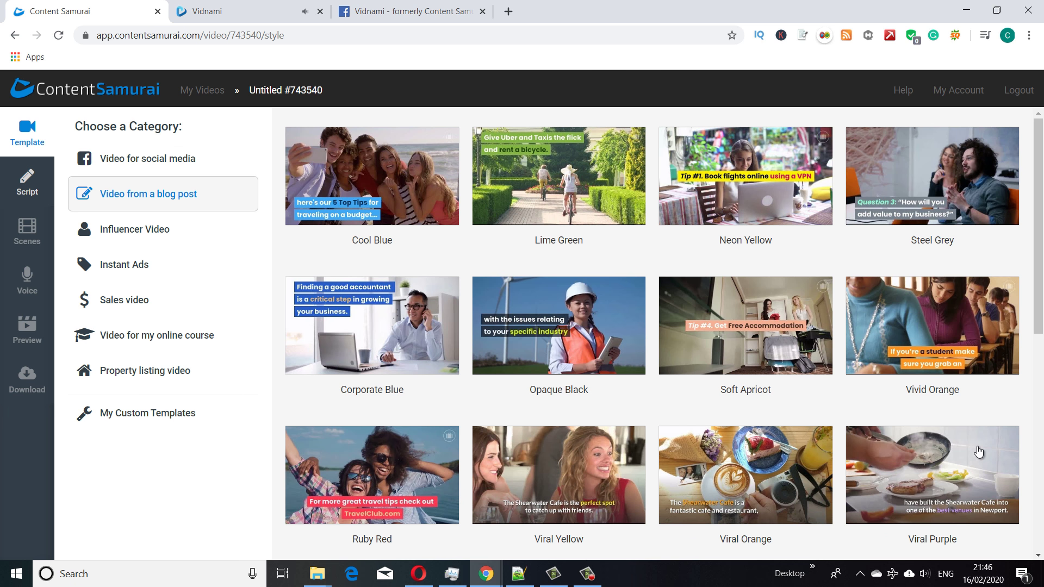
{"action": "left_click", "coordinate": [135, 236]}
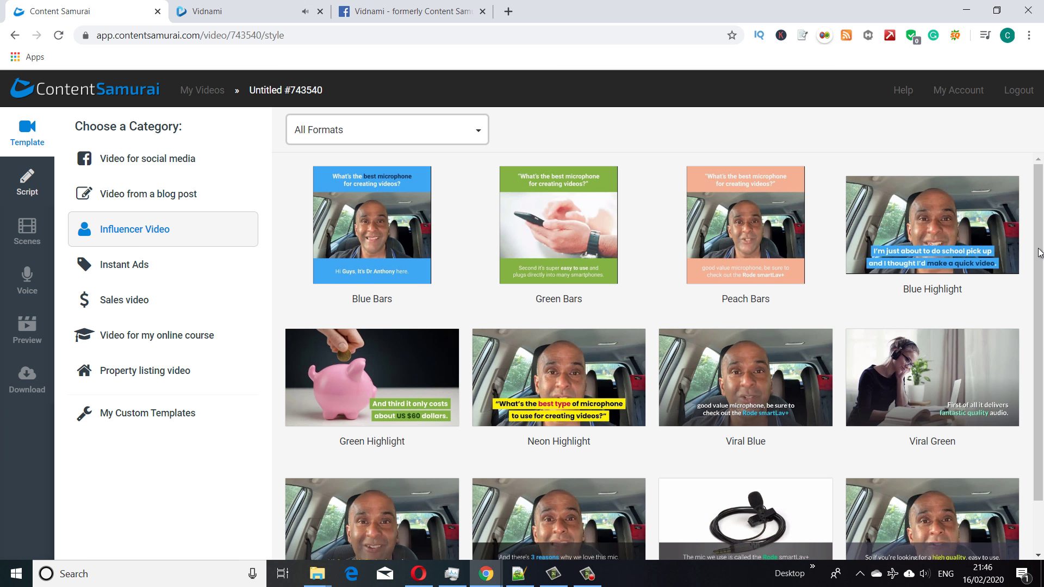
{"action": "scroll", "coordinate": [1042, 290], "scroll_direction": "down", "scroll_amount": 1}
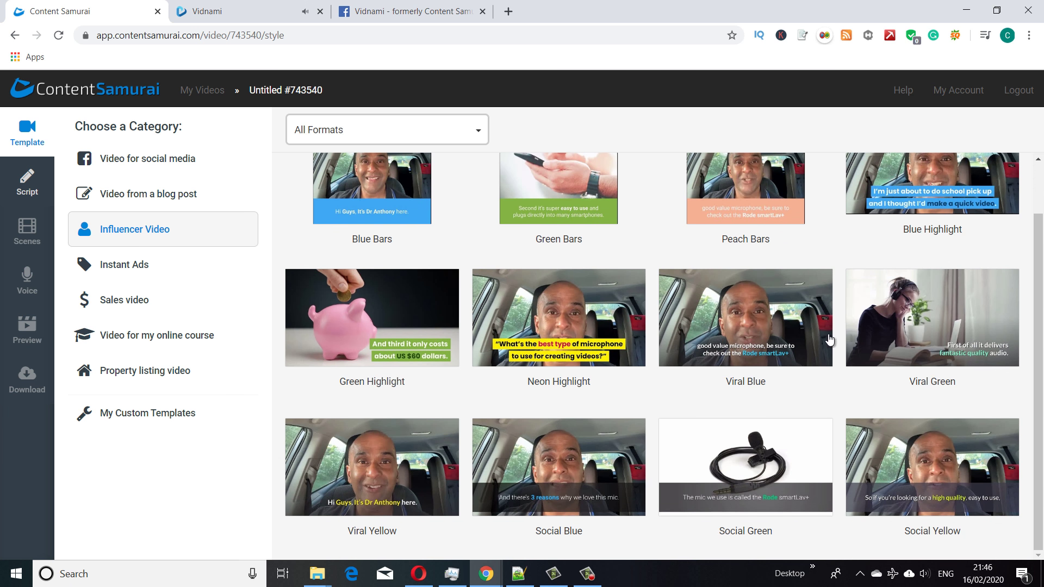
{"action": "scroll", "coordinate": [1042, 341], "scroll_direction": "up", "scroll_amount": 1}
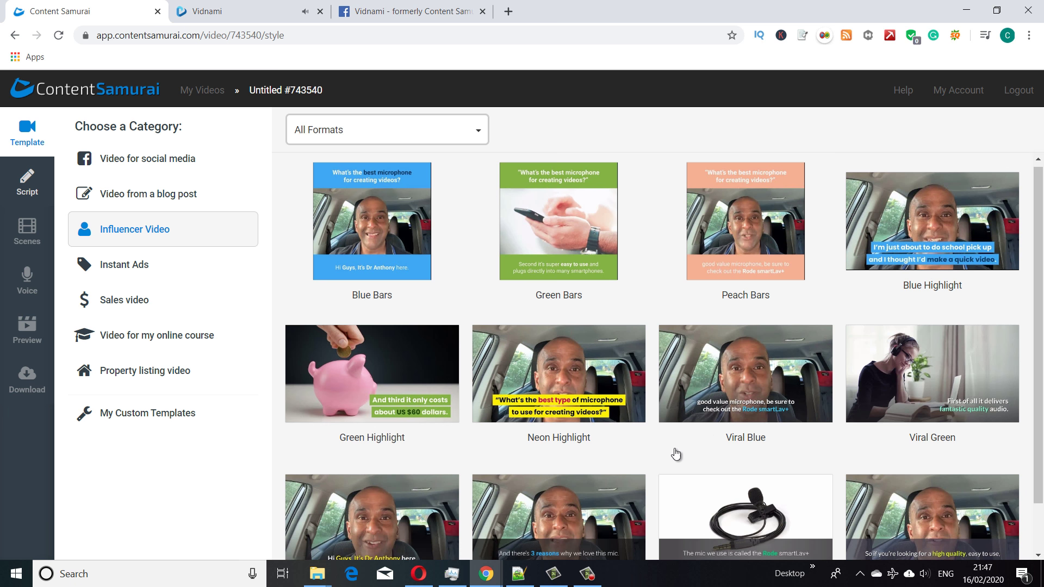
Apply the Blue Highlight influencer template to the new video.
{"action": "left_click", "coordinate": [928, 221]}
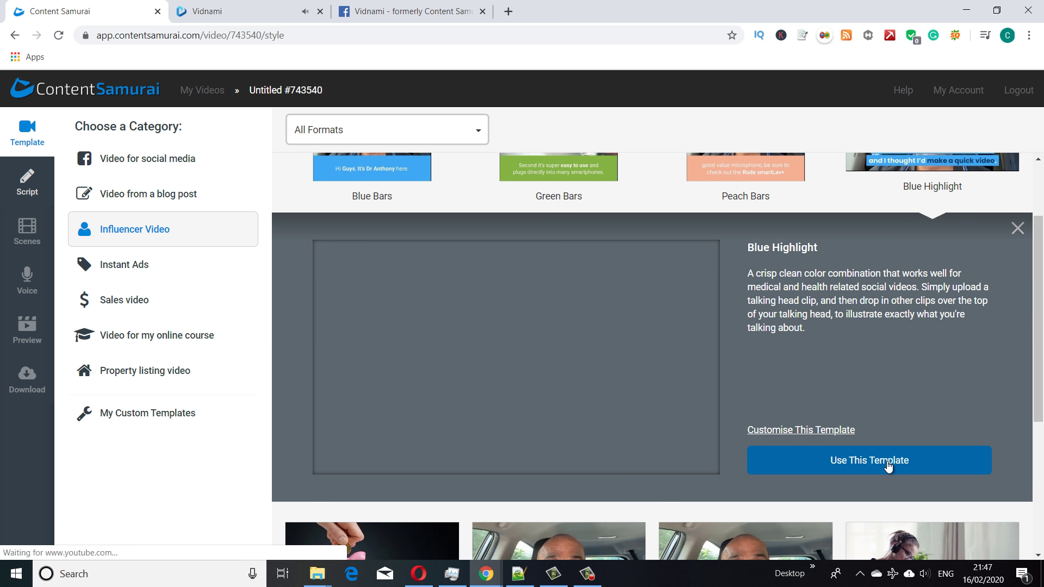
{"action": "left_click", "coordinate": [884, 465]}
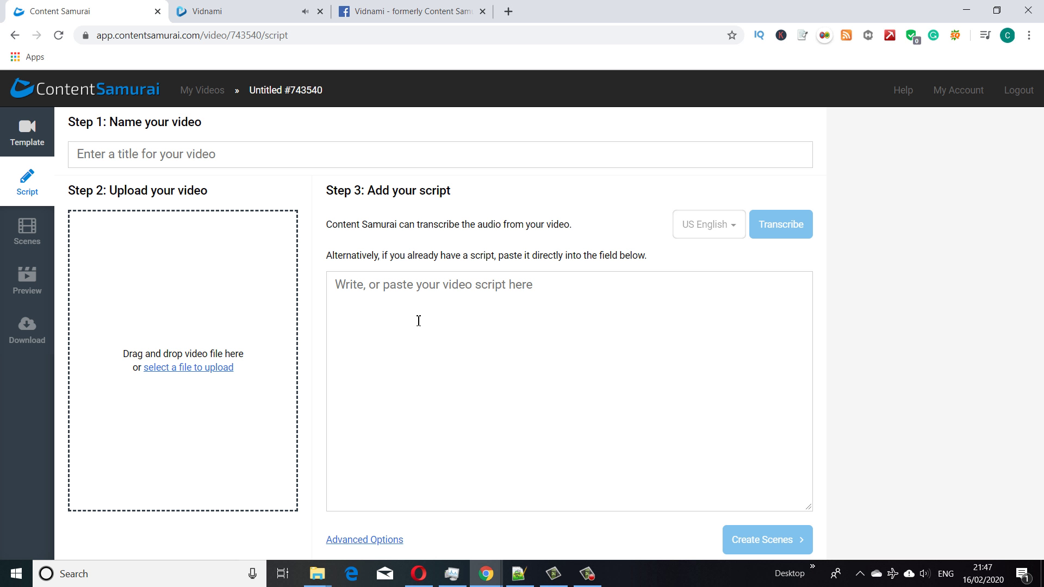
Upload the Beauty Of Nature Time-Lapse 1 mp4 as the video's clip.
{"action": "left_click", "coordinate": [418, 321]}
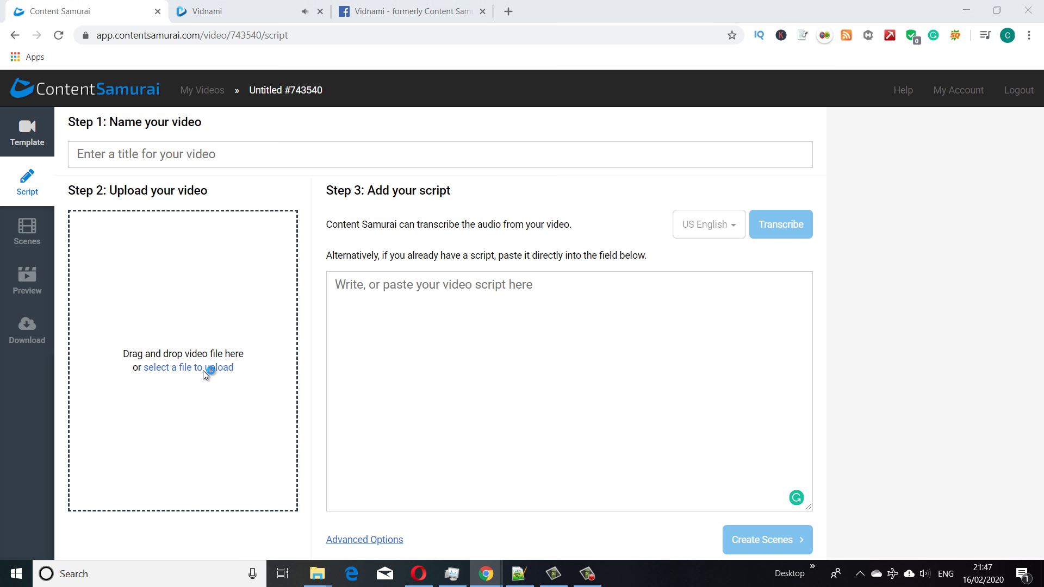
{"action": "left_click", "coordinate": [203, 372]}
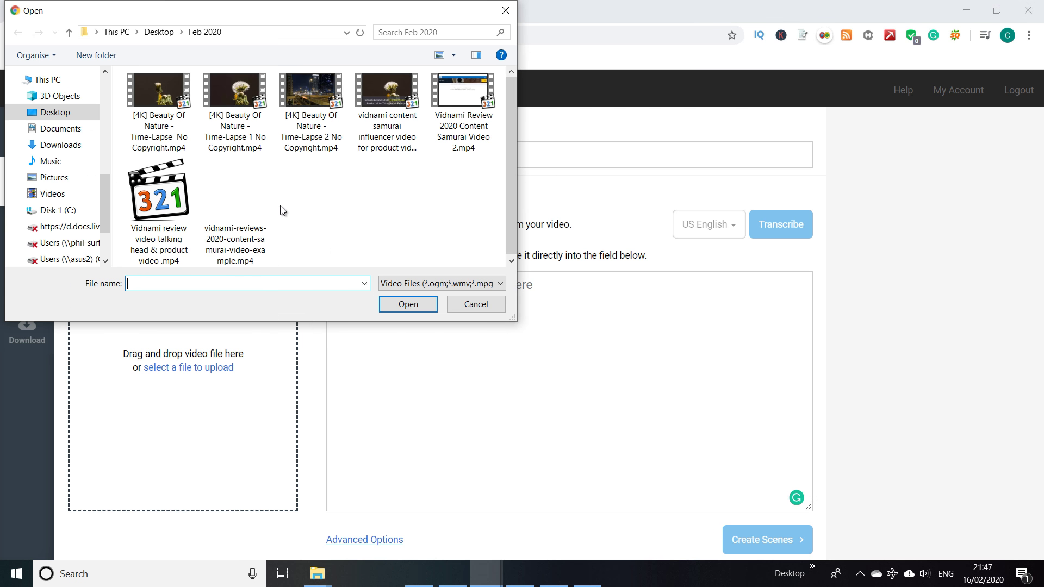
{"action": "left_click", "coordinate": [247, 136]}
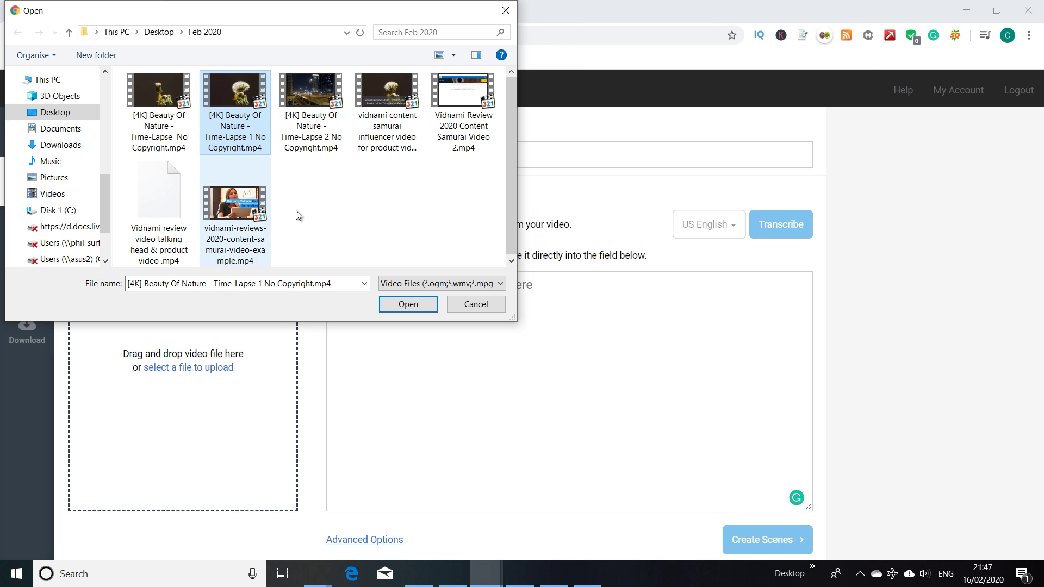
{"action": "left_click", "coordinate": [394, 308]}
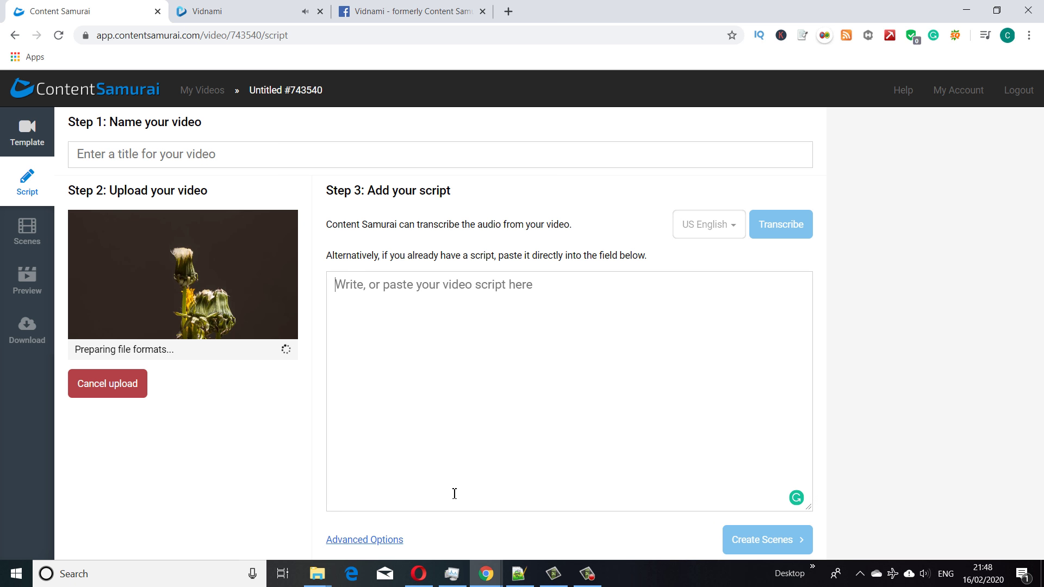
Select the whole script in Notepad++, then minimize the editor.
{"action": "left_click", "coordinate": [519, 574]}
{"action": "left_click", "coordinate": [531, 390]}
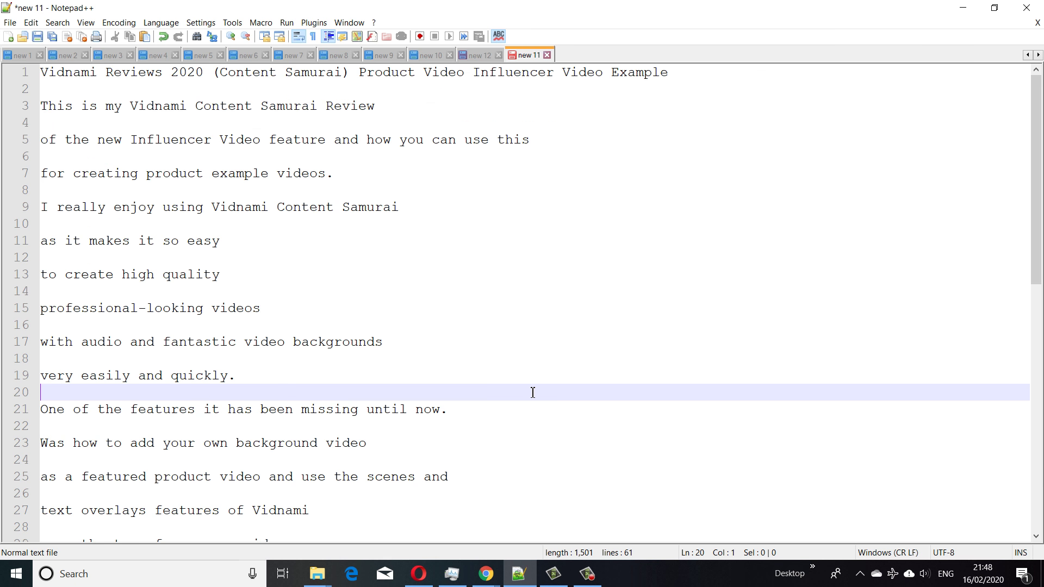
{"action": "key", "text": "ctrl+a"}
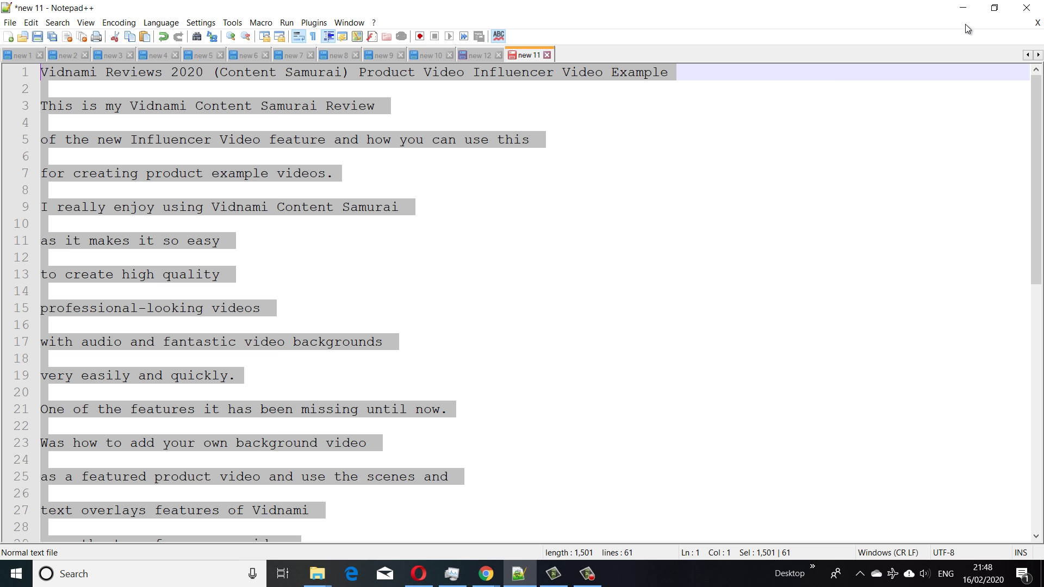
{"action": "left_click", "coordinate": [964, 8]}
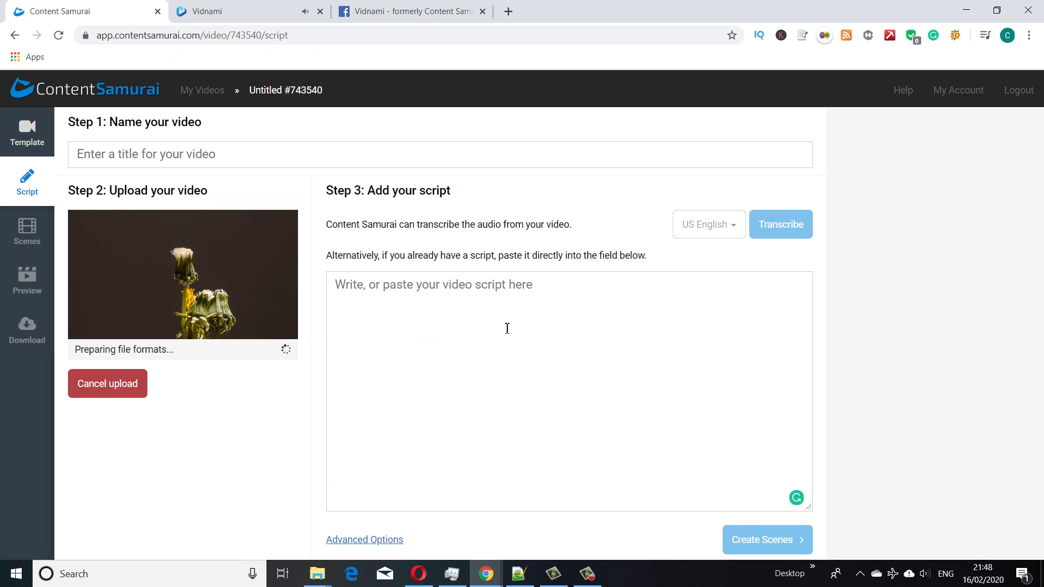
Paste the script into the script box and use its first line as the title.
{"action": "left_click", "coordinate": [507, 328]}
{"action": "key", "text": "ctrl+v"}
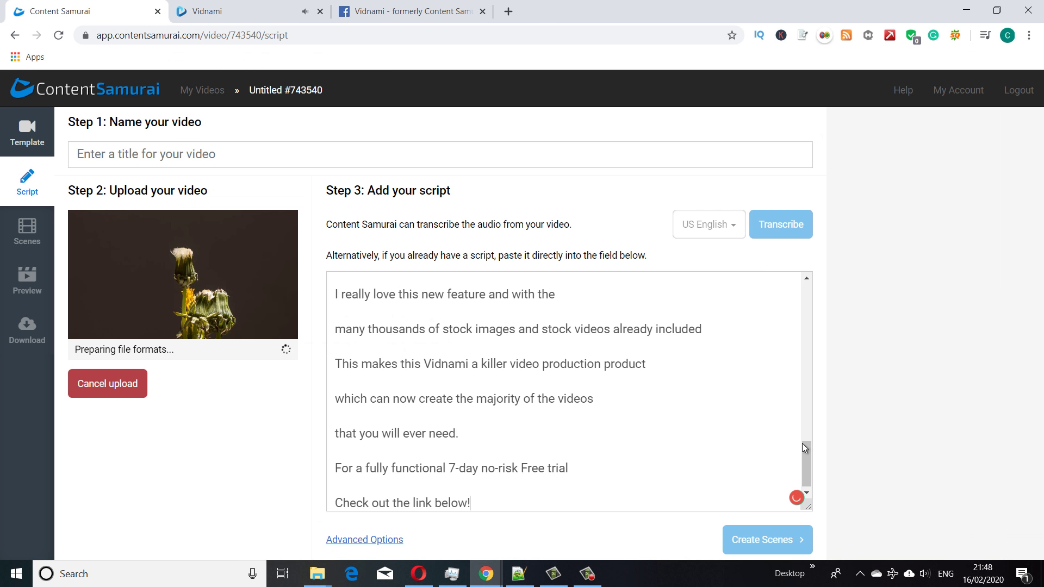
{"action": "left_click_drag", "start_coordinate": [805, 448], "coordinate": [805, 289]}
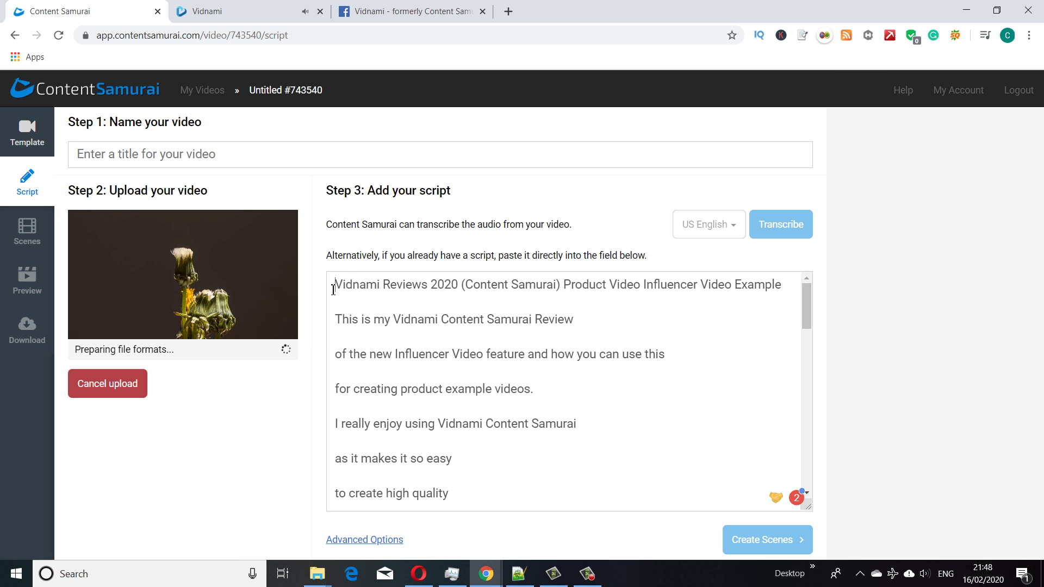
{"action": "triple_click", "coordinate": [333, 290]}
{"action": "key", "text": "ctrl+c"}
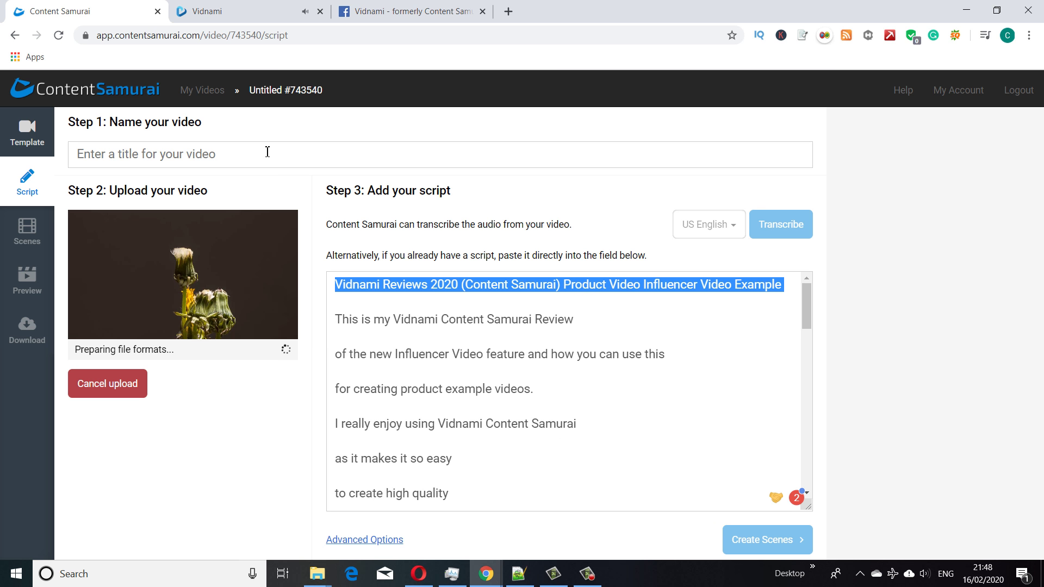
{"action": "left_click", "coordinate": [265, 152]}
{"action": "key", "text": "ctrl+v"}
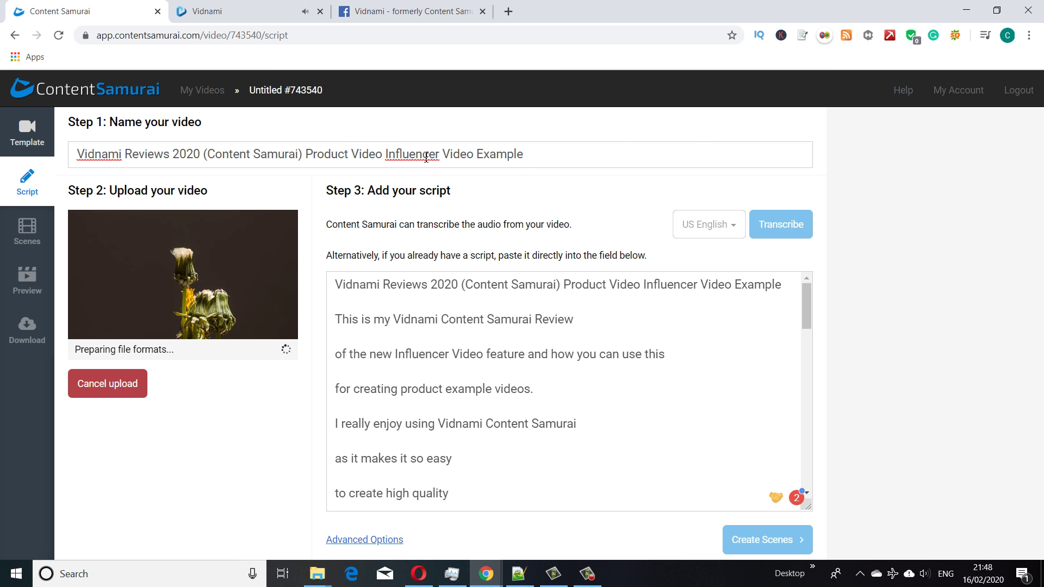
Add 'Influencer' to the spelling dictionary and look over the pasted script.
{"action": "left_click", "coordinate": [425, 154]}
{"action": "right_click", "coordinate": [426, 155]}
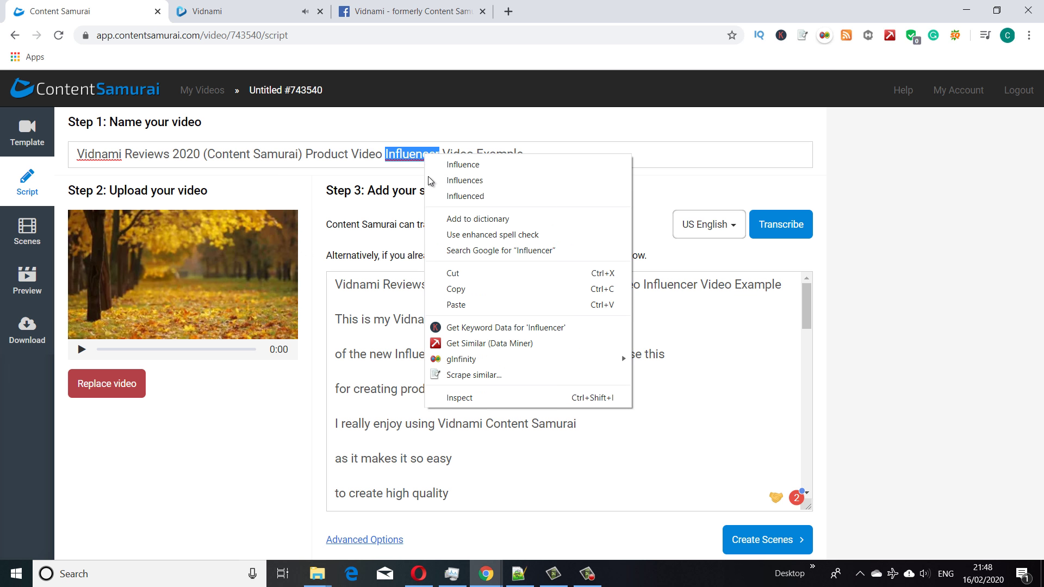
{"action": "left_click", "coordinate": [479, 219]}
{"action": "left_click", "coordinate": [577, 313]}
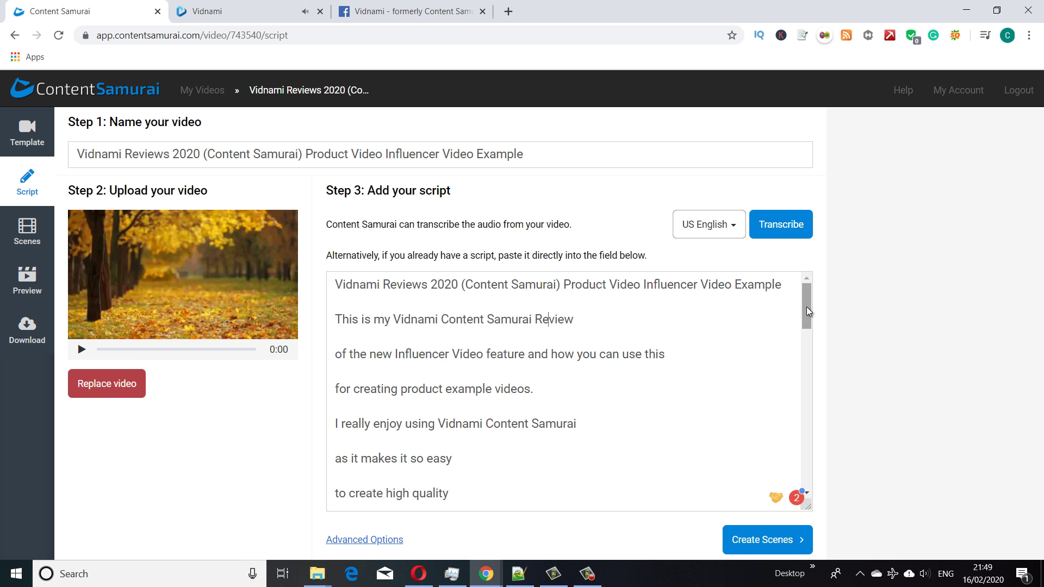
{"action": "left_click_drag", "start_coordinate": [807, 315], "coordinate": [810, 405]}
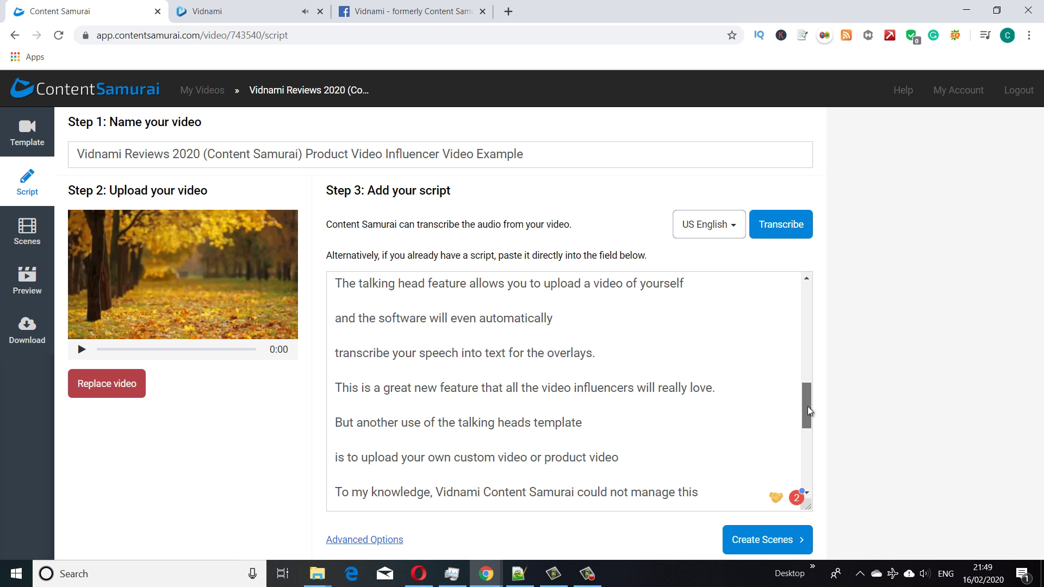
{"action": "left_click_drag", "start_coordinate": [808, 408], "coordinate": [814, 467]}
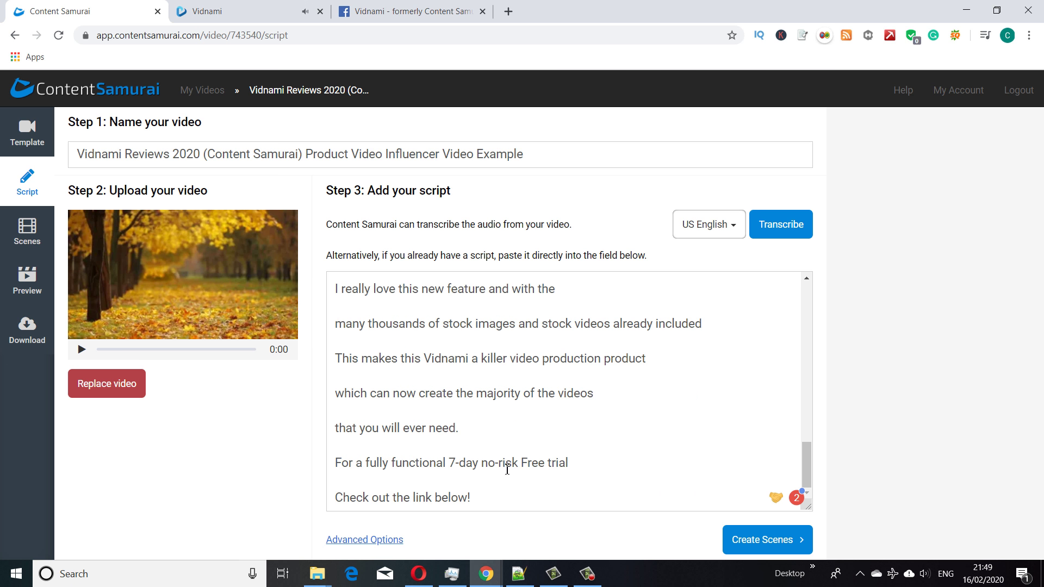
Generate the 33 scenes from the script and scroll down to Scene 10.
{"action": "left_click", "coordinate": [749, 540]}
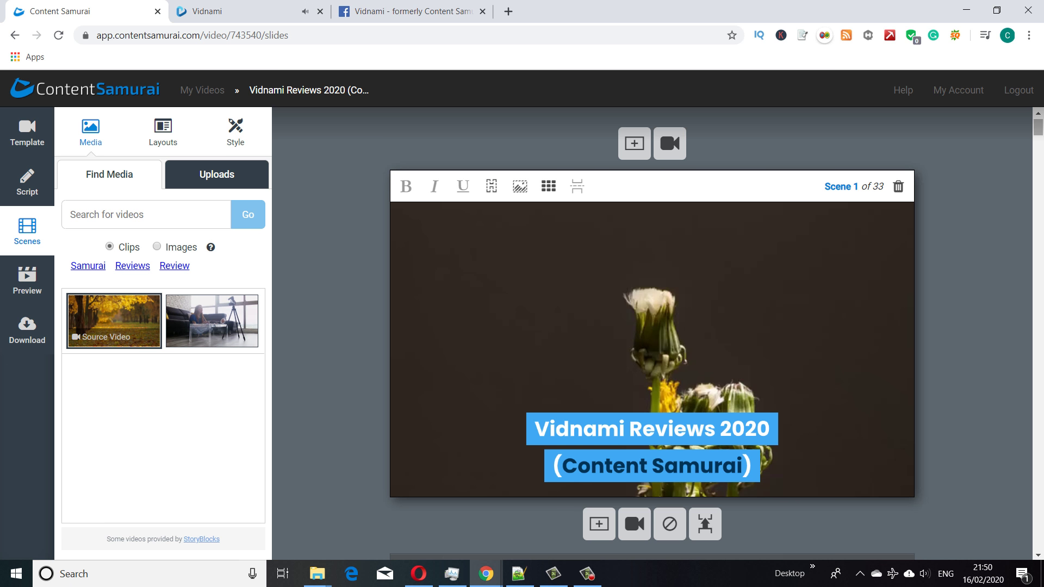
{"action": "left_click_drag", "start_coordinate": [1038, 131], "coordinate": [1039, 227]}
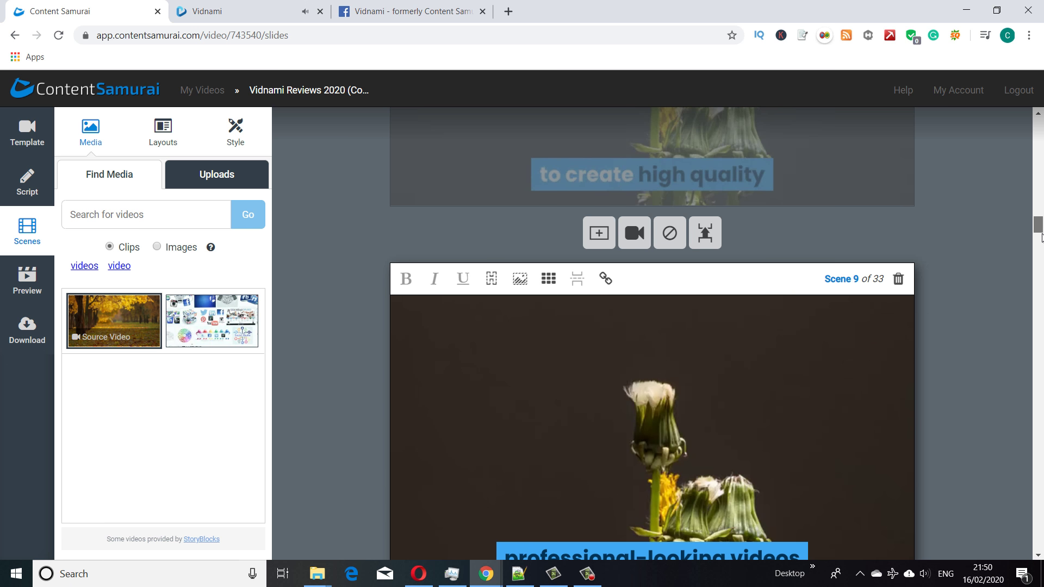
{"action": "scroll", "coordinate": [1042, 237], "scroll_direction": "down", "scroll_amount": 3}
{"action": "left_click_drag", "start_coordinate": [1040, 240], "coordinate": [1038, 251]}
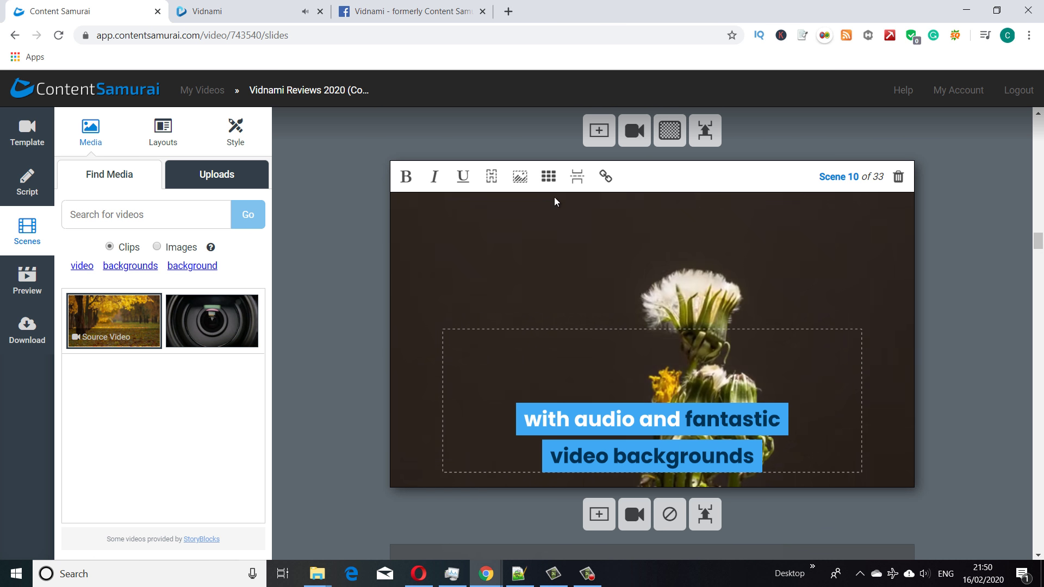
Try several caption positions for scene 10, settling on bottom centre.
{"action": "left_click", "coordinate": [549, 177]}
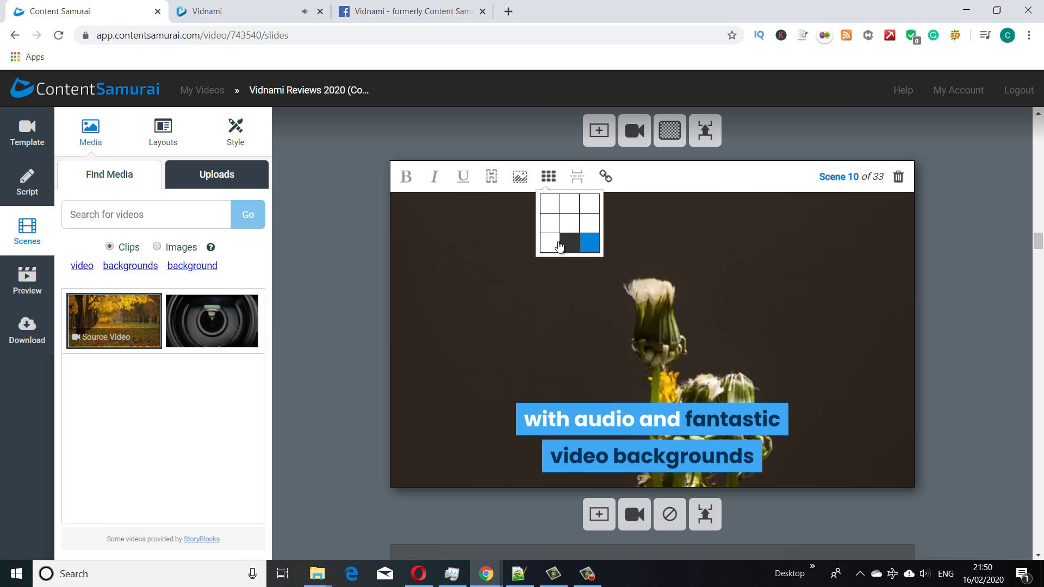
{"action": "left_click", "coordinate": [556, 223]}
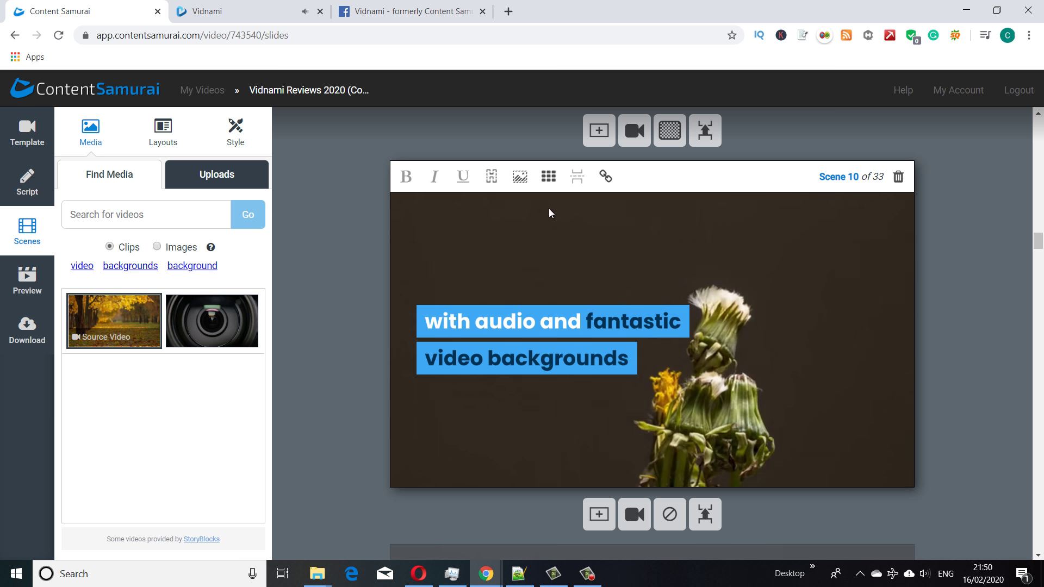
{"action": "left_click", "coordinate": [551, 184]}
{"action": "left_click", "coordinate": [593, 220]}
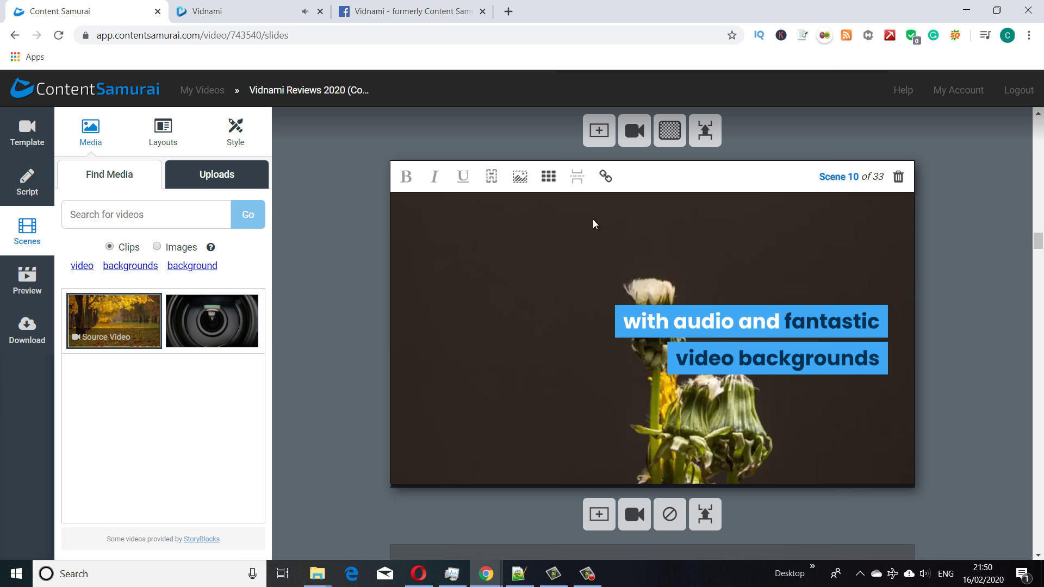
{"action": "left_click", "coordinate": [549, 175]}
{"action": "left_click", "coordinate": [562, 200]}
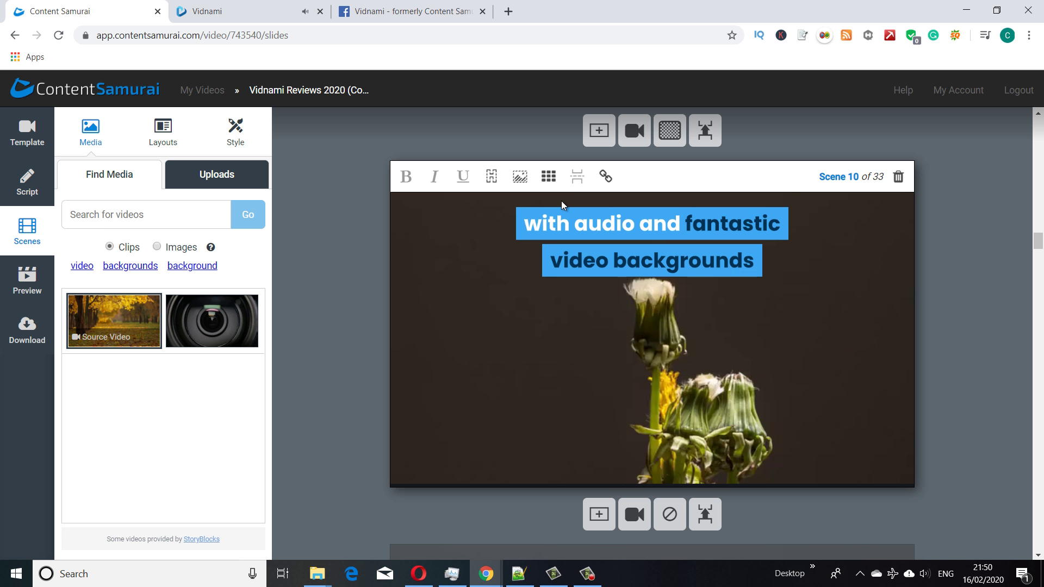
{"action": "left_click", "coordinate": [550, 178]}
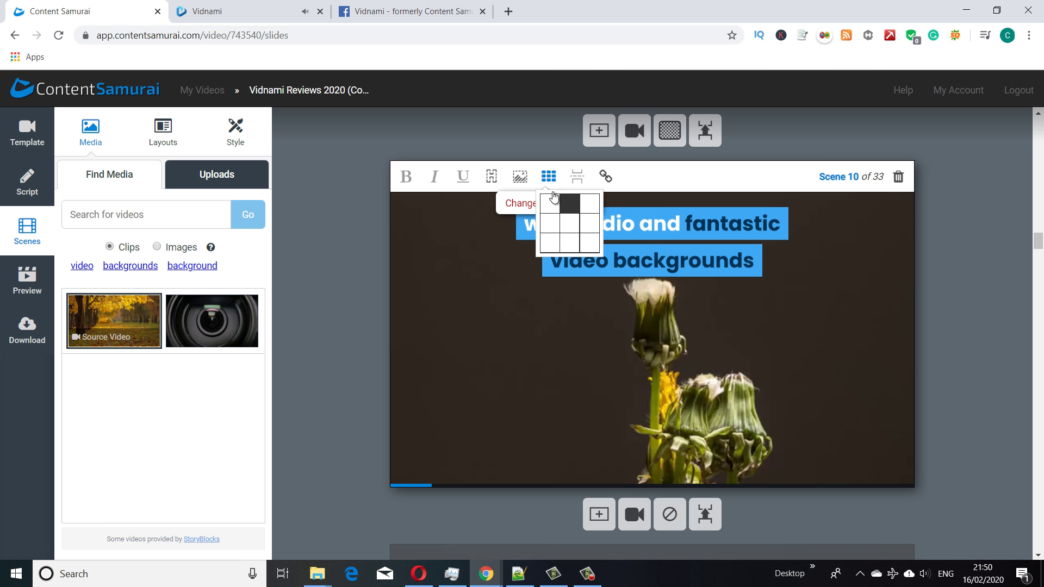
{"action": "left_click", "coordinate": [567, 249]}
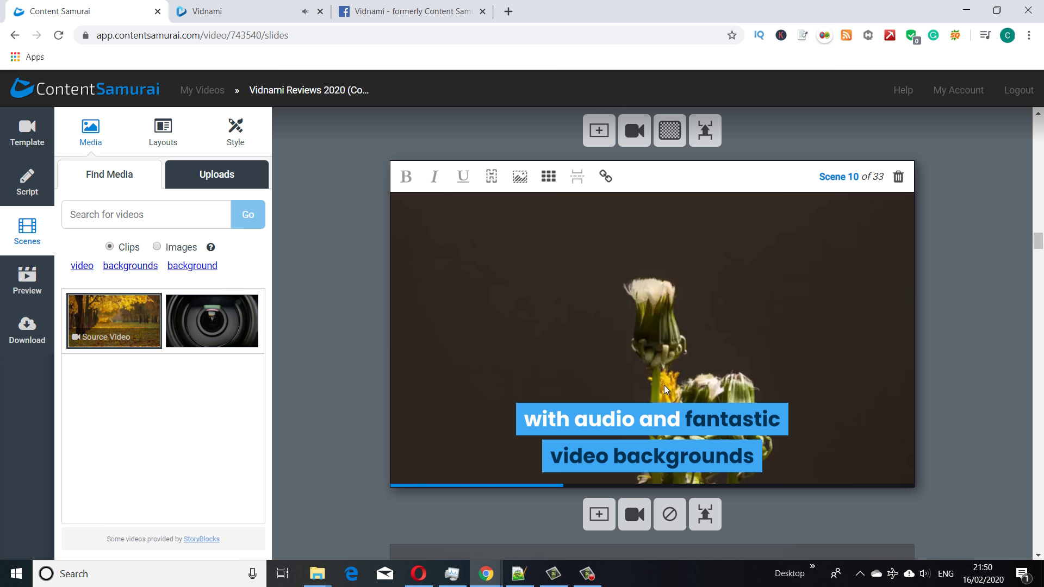
{"action": "left_click", "coordinate": [667, 421]}
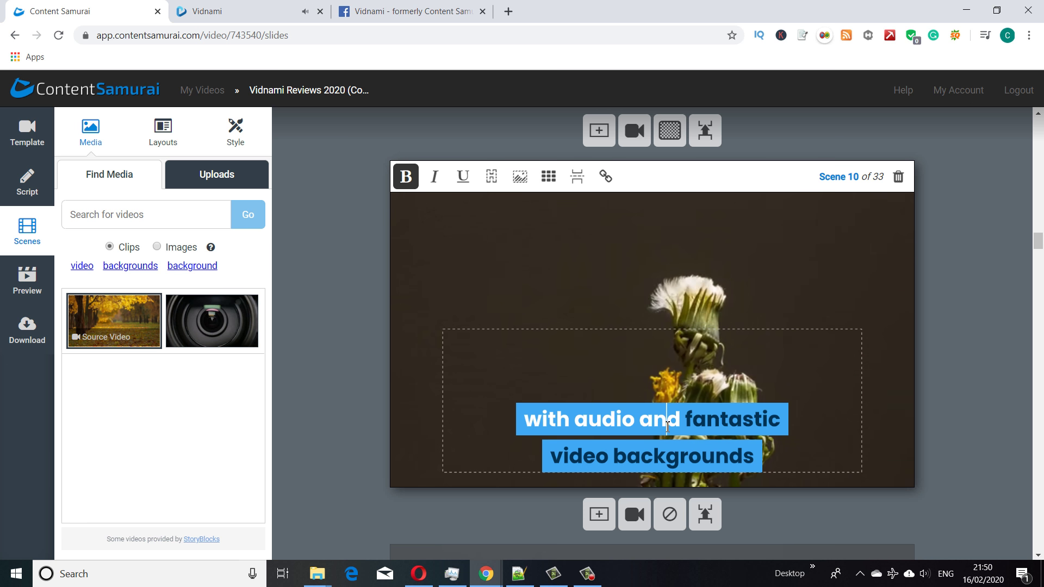
{"action": "left_click", "coordinate": [640, 420]}
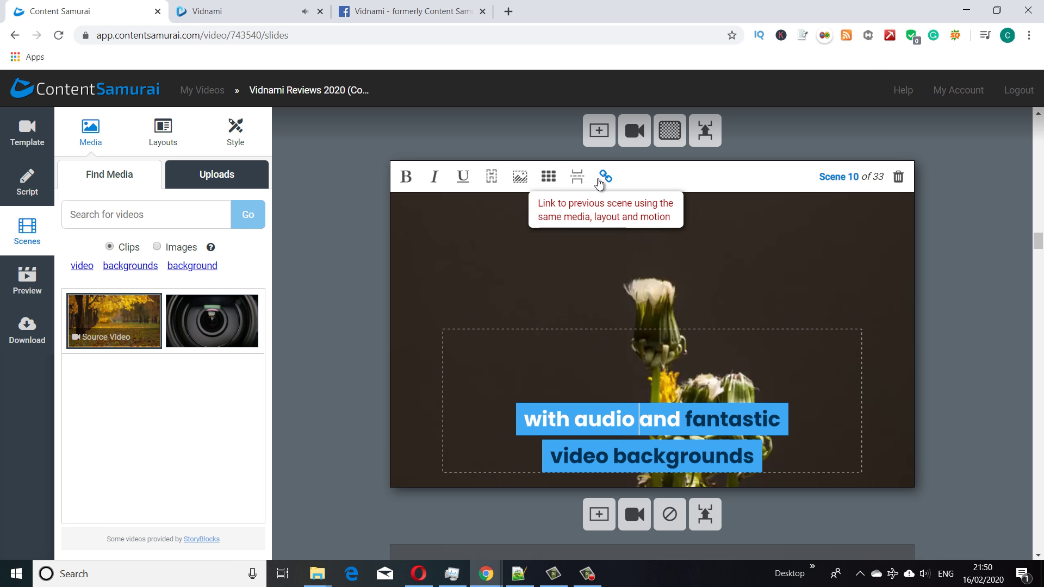
{"action": "left_click", "coordinate": [685, 429]}
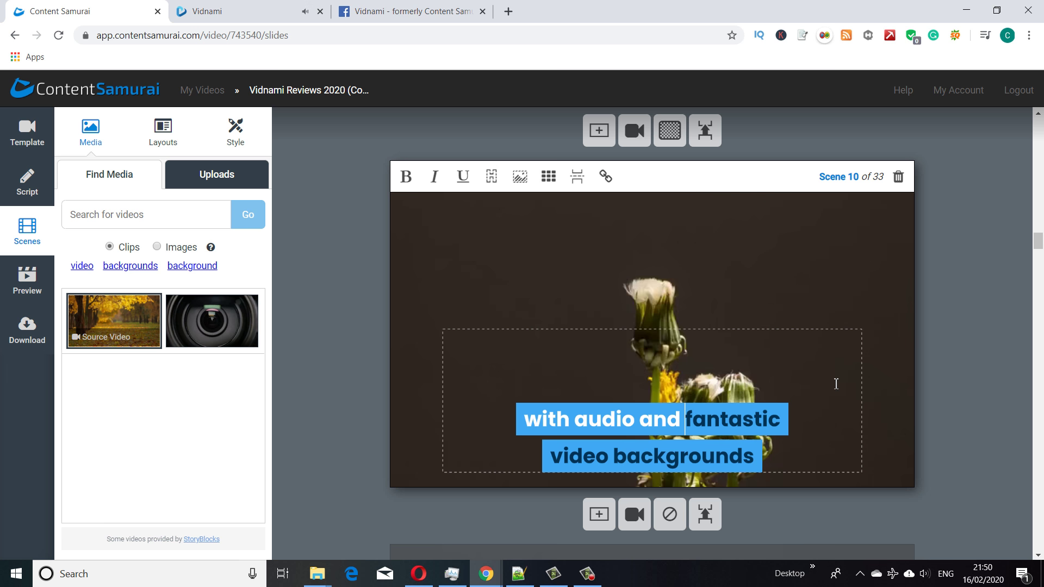
{"action": "key", "text": "ctrl+b"}
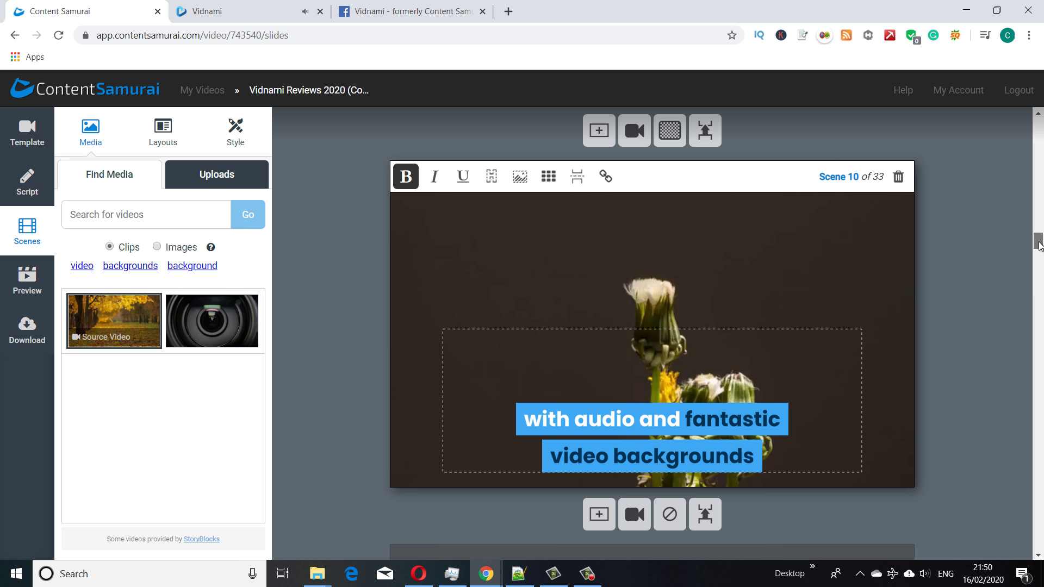
Scroll through scenes 11 to 31, checking each one's dandelion background clip.
{"action": "left_click_drag", "start_coordinate": [1039, 245], "coordinate": [1040, 372]}
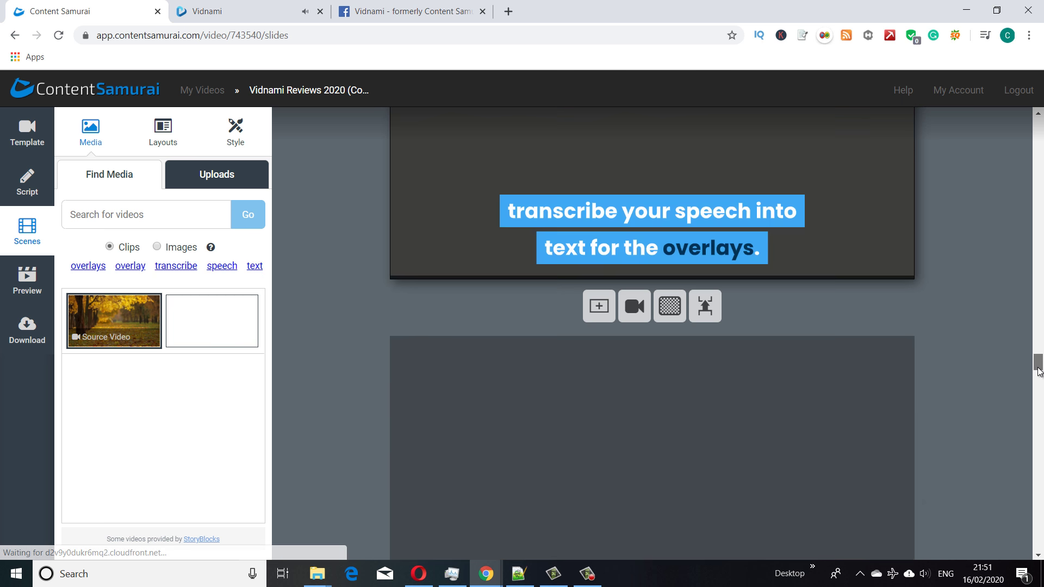
{"action": "left_click", "coordinate": [1039, 556]}
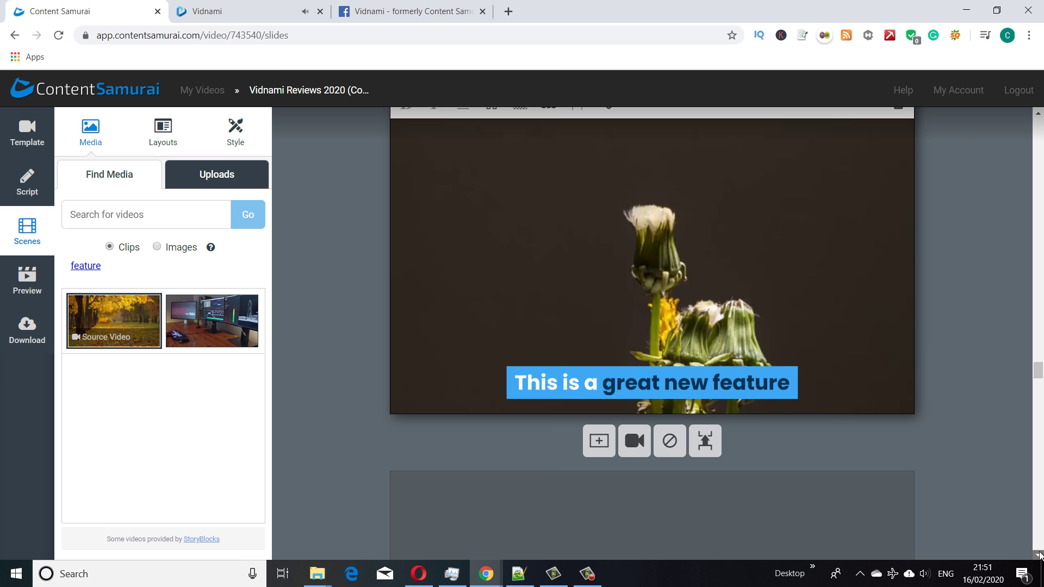
{"action": "scroll", "coordinate": [1039, 555], "scroll_direction": "down", "scroll_amount": 6}
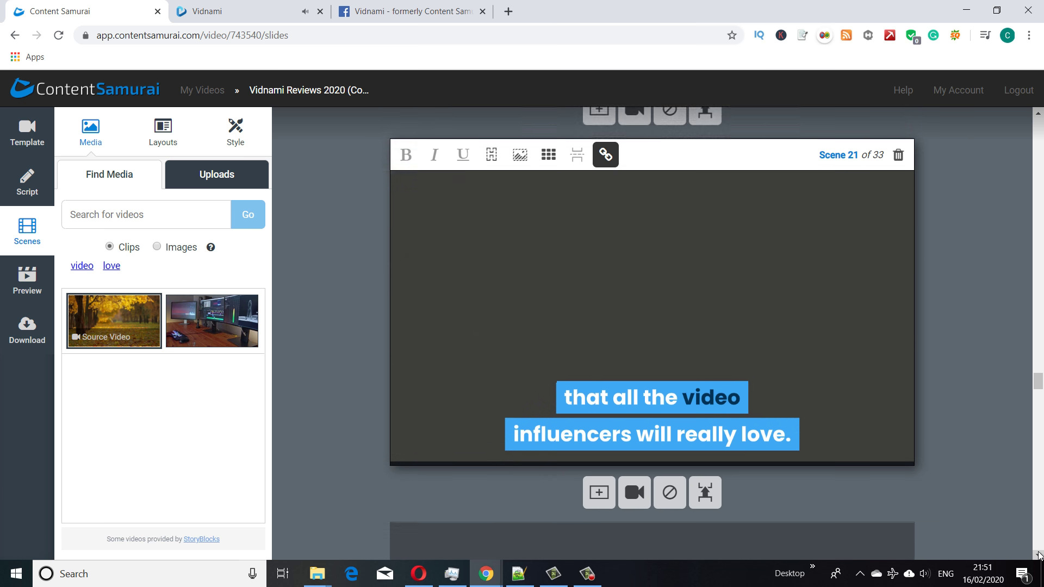
{"action": "scroll", "coordinate": [1038, 556], "scroll_direction": "down", "scroll_amount": 7}
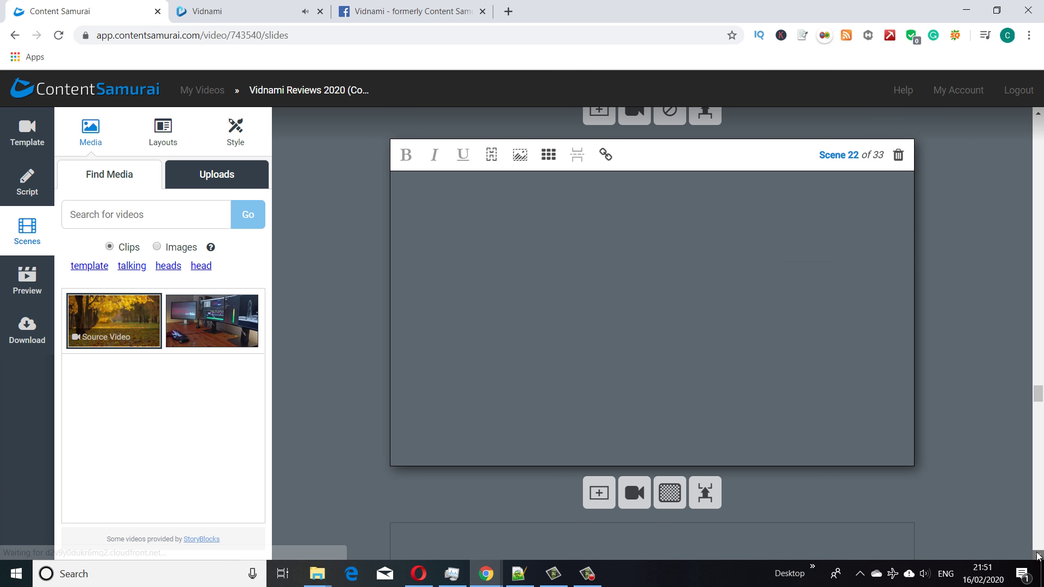
{"action": "scroll", "coordinate": [1038, 556], "scroll_direction": "down", "scroll_amount": 1}
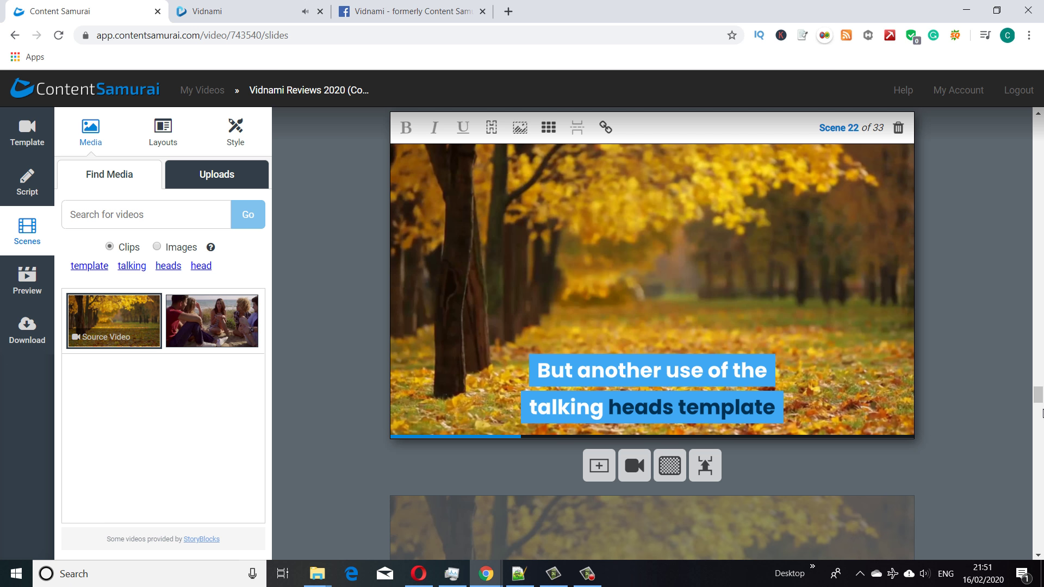
{"action": "left_click_drag", "start_coordinate": [1038, 400], "coordinate": [1040, 430]}
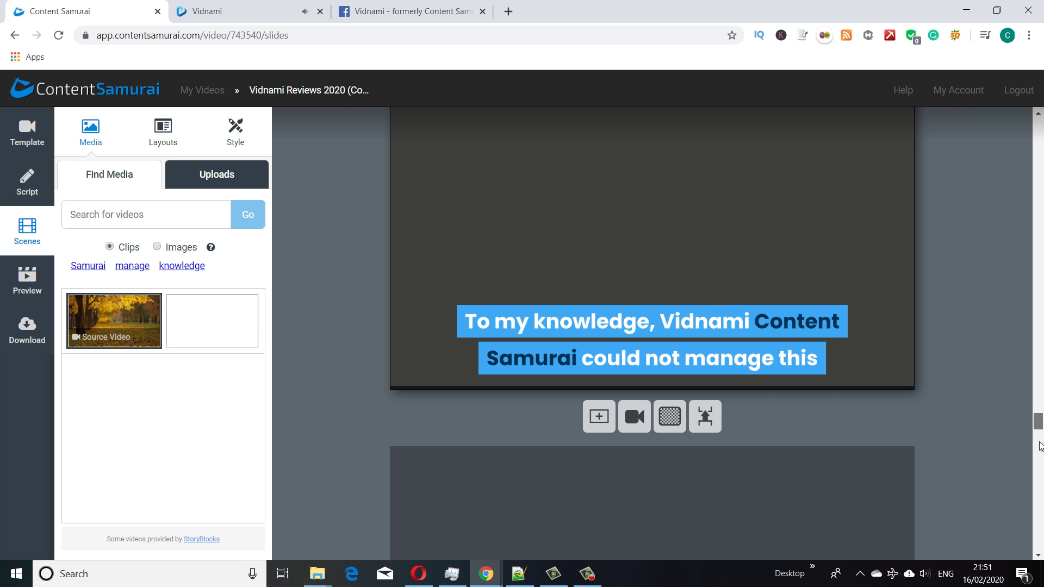
{"action": "left_click", "coordinate": [1040, 446]}
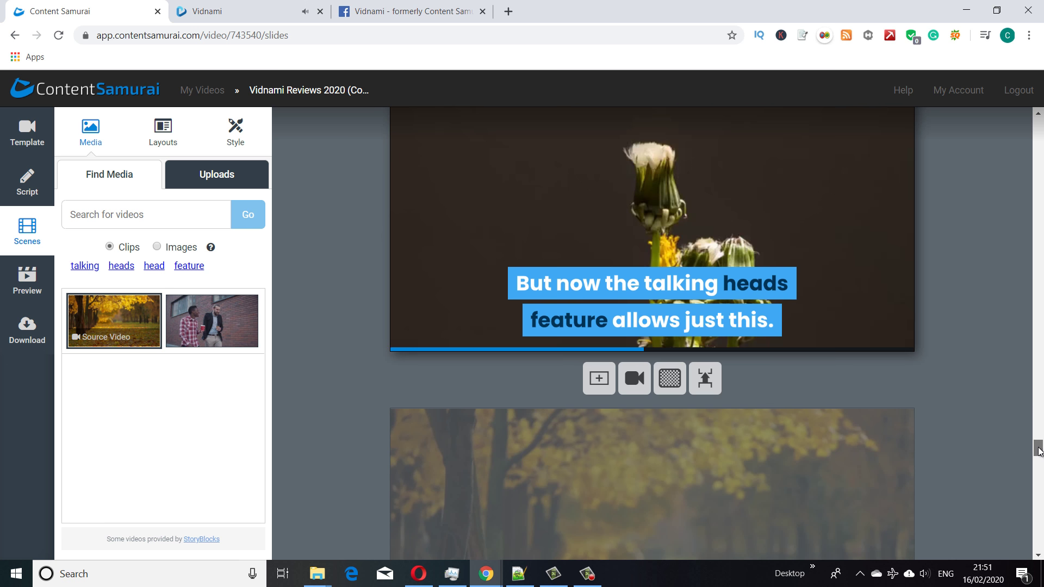
{"action": "left_click_drag", "start_coordinate": [1040, 446], "coordinate": [1038, 535]}
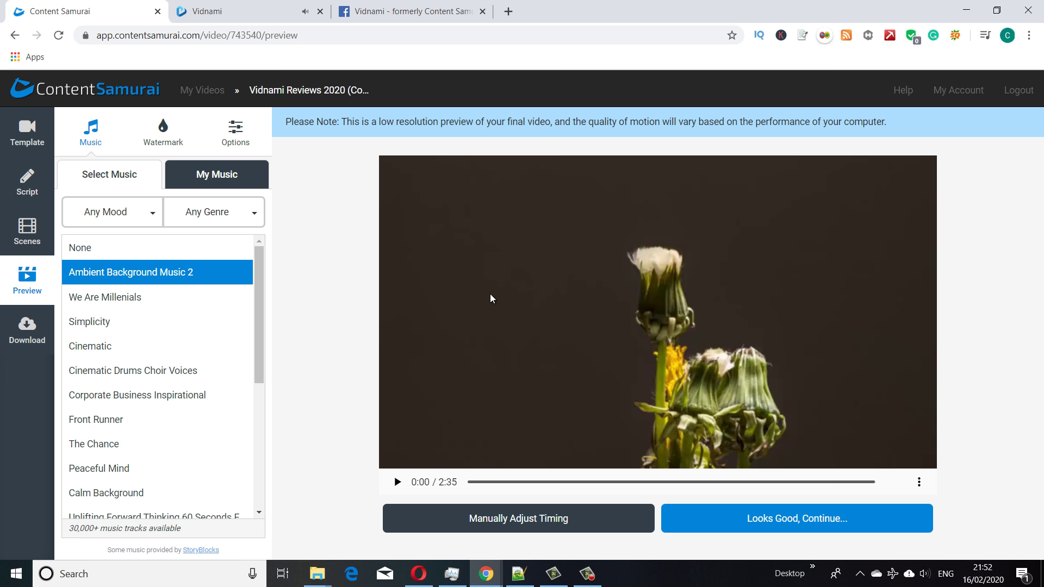
Play the full video preview, then switch to manual timing adjustment.
{"action": "left_click", "coordinate": [395, 483]}
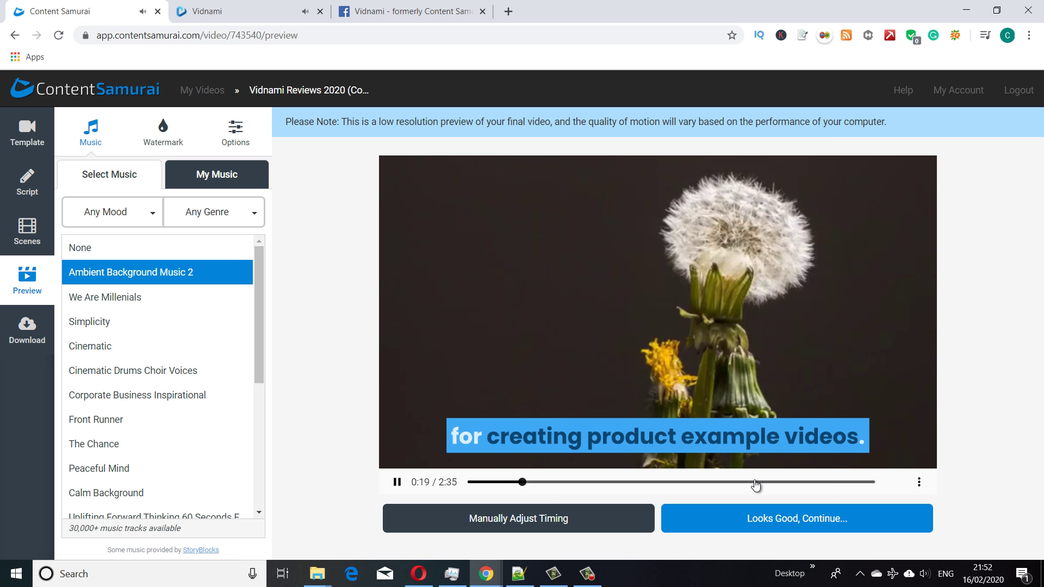
{"action": "left_click", "coordinate": [549, 527]}
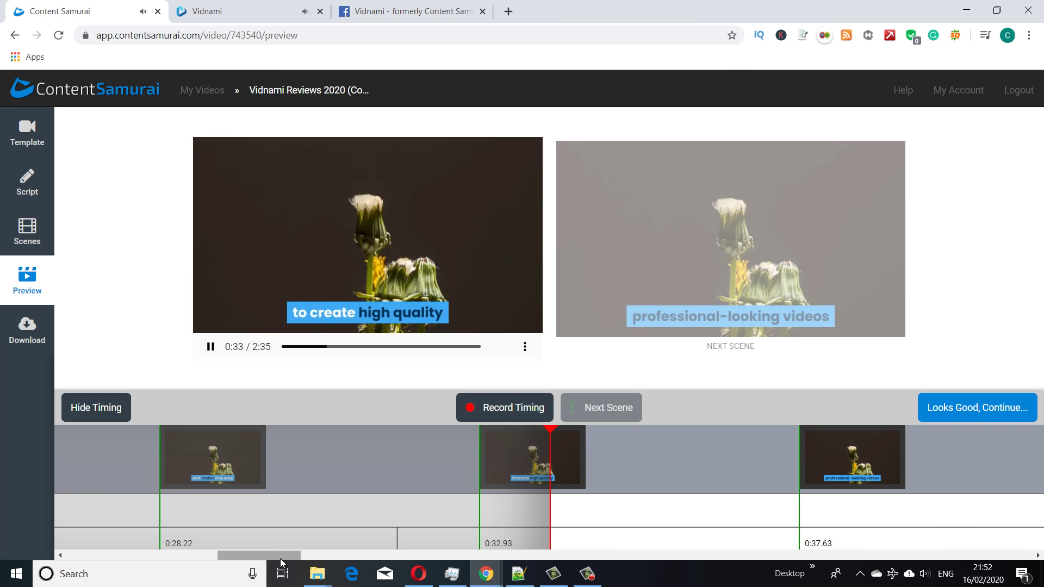
Trim the final 'Check out the link below!' scene so the video runs 2:34.
{"action": "left_click_drag", "start_coordinate": [280, 559], "coordinate": [810, 555]}
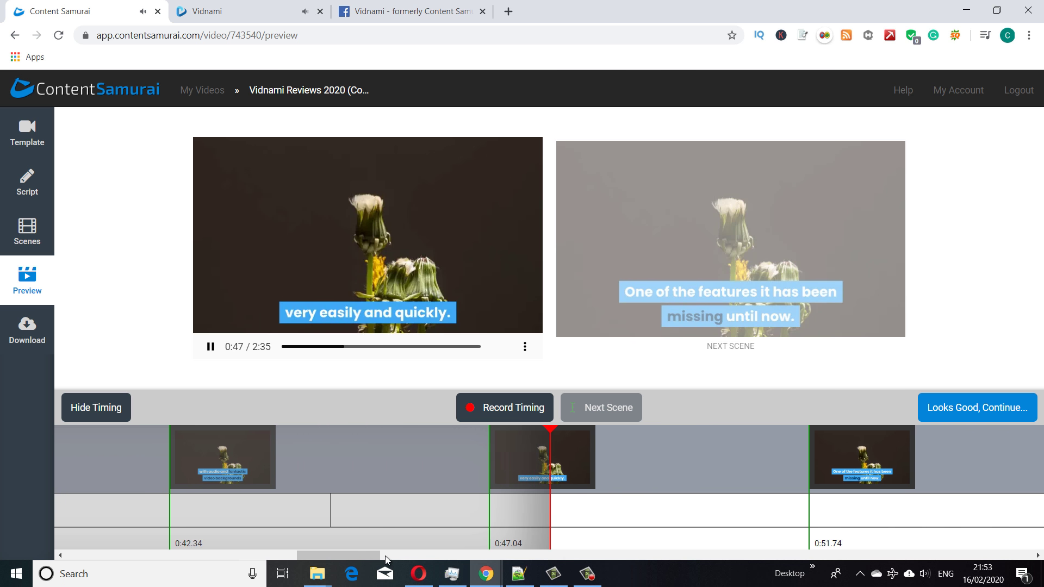
{"action": "left_click_drag", "start_coordinate": [367, 555], "coordinate": [679, 555]}
{"action": "scroll", "coordinate": [936, 528], "scroll_direction": "right", "scroll_amount": 10}
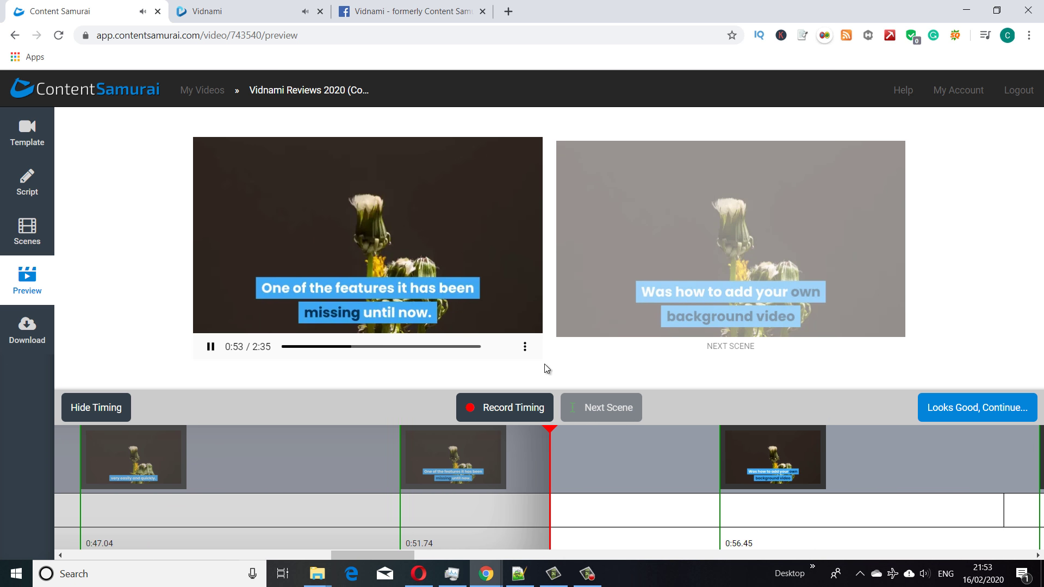
{"action": "left_click", "coordinate": [478, 347]}
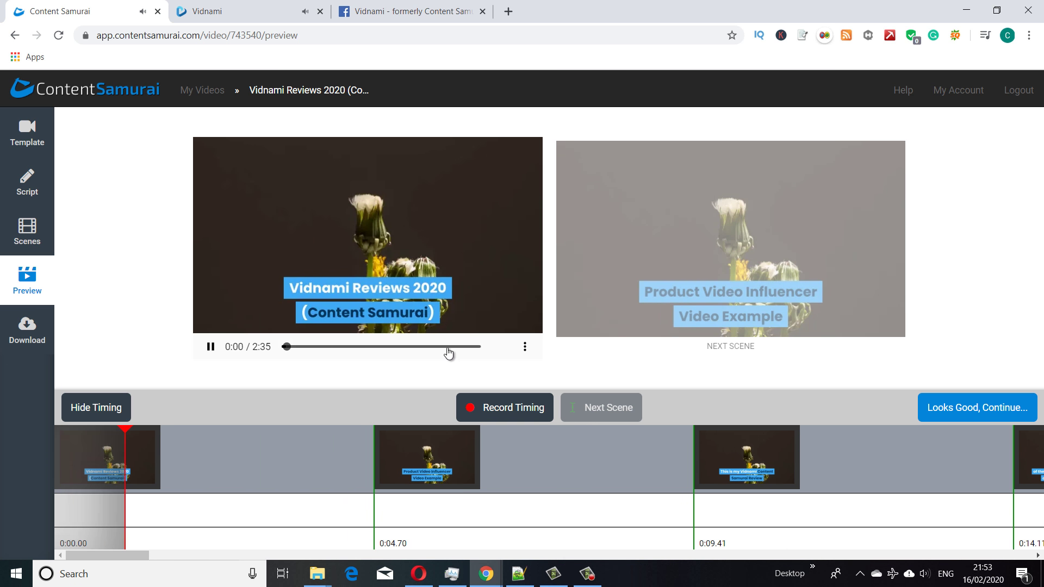
{"action": "left_click", "coordinate": [470, 347]}
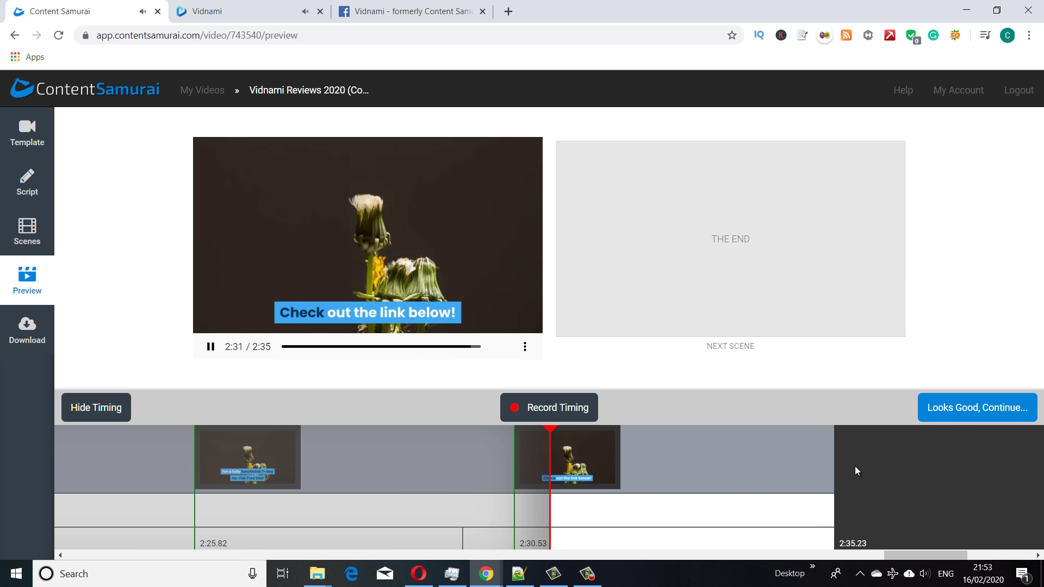
{"action": "left_click", "coordinate": [211, 347]}
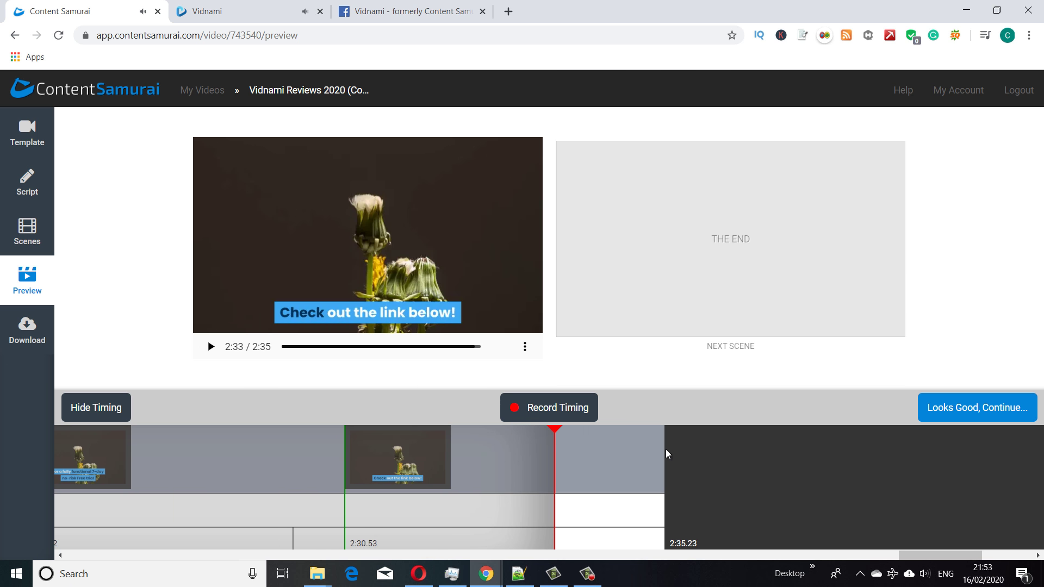
{"action": "left_click_drag", "start_coordinate": [663, 454], "coordinate": [566, 457]}
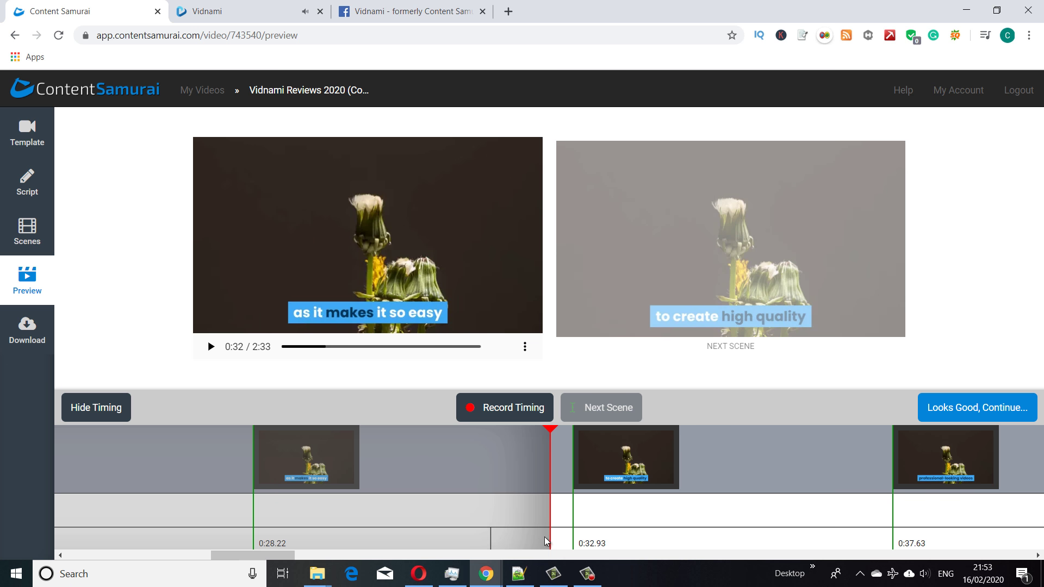
{"action": "left_click_drag", "start_coordinate": [275, 555], "coordinate": [957, 533]}
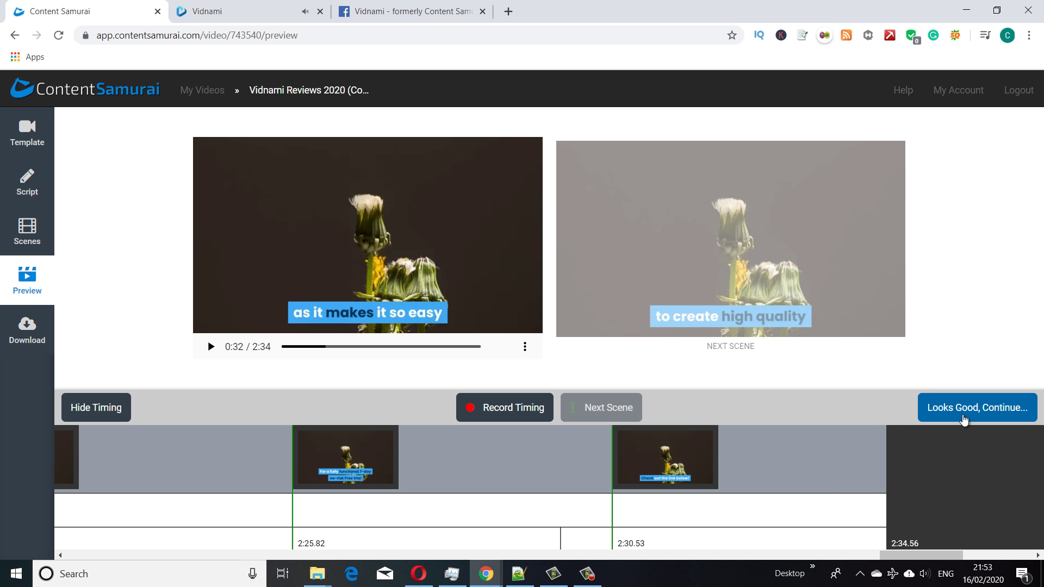
Accept the timing and start generating the final video on the Download page.
{"action": "left_click", "coordinate": [966, 418]}
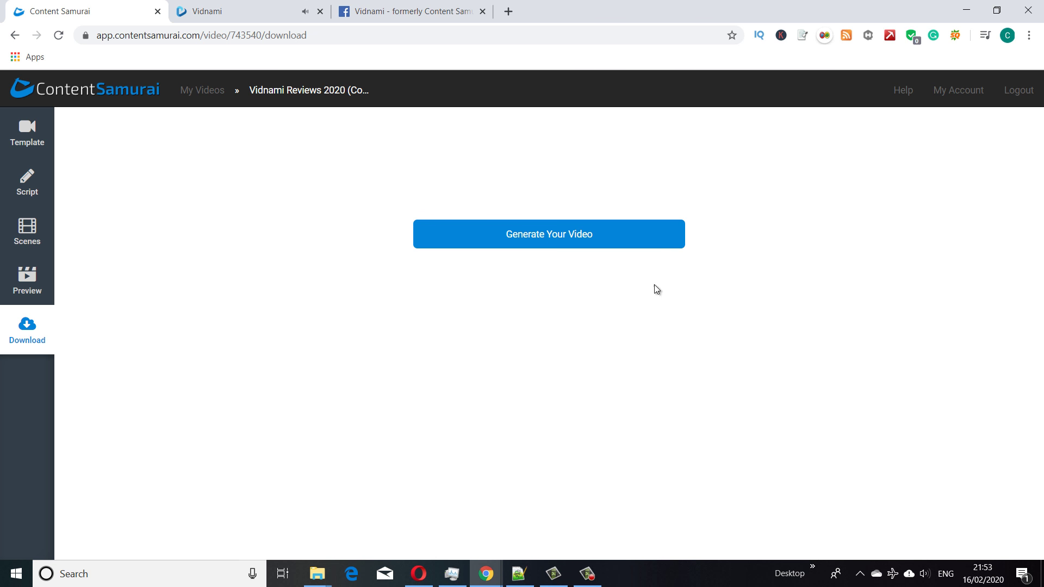
{"action": "left_click", "coordinate": [584, 240]}
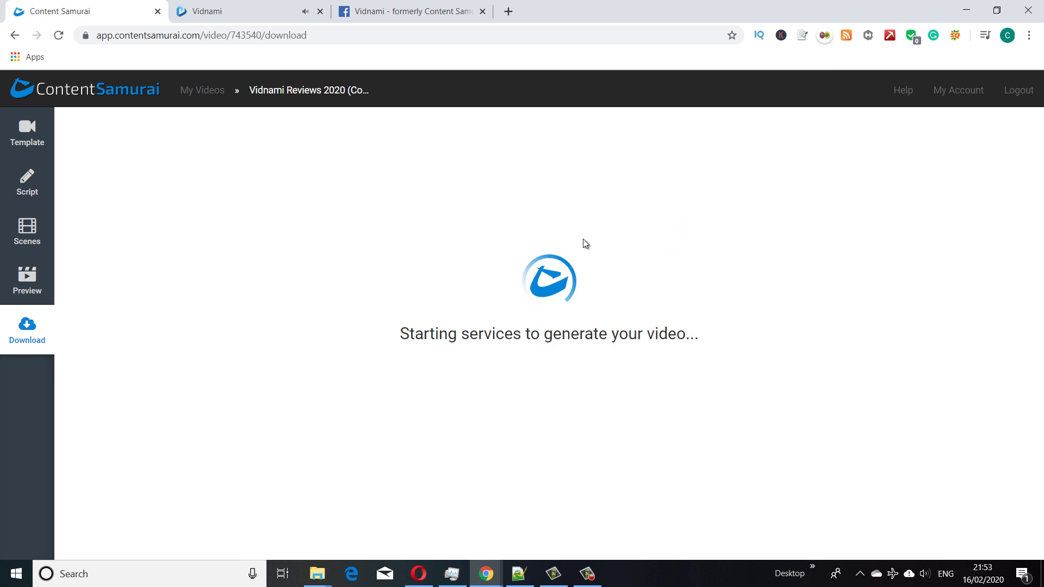